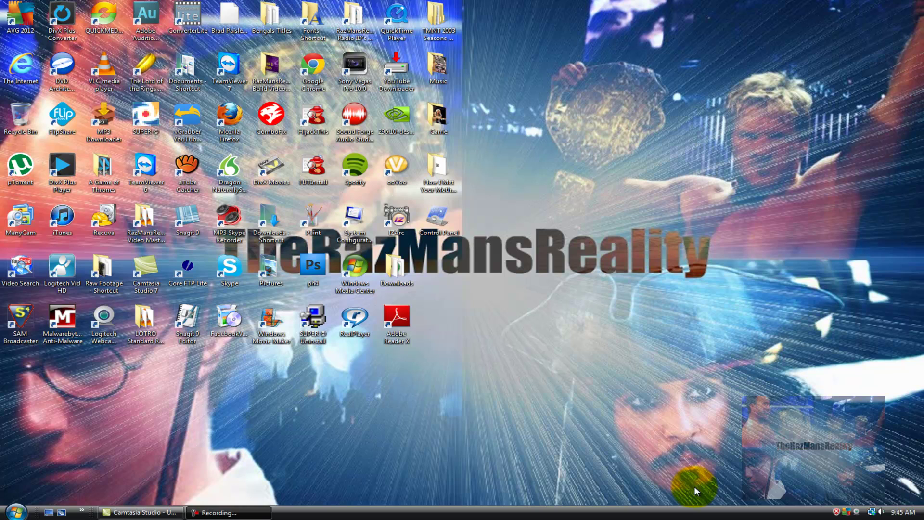
Launch Adobe Audition CS5.5 from the quick-launch list of extra programs
left_click(80, 513)
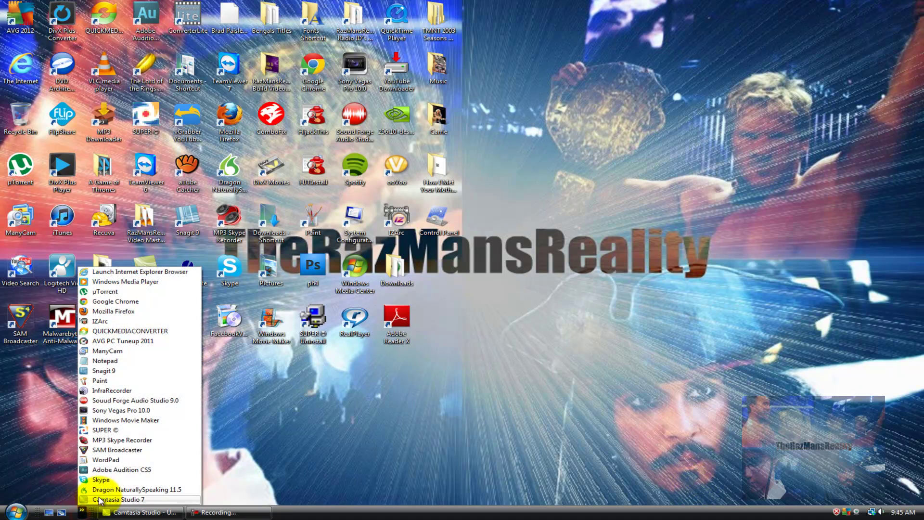
left_click(105, 469)
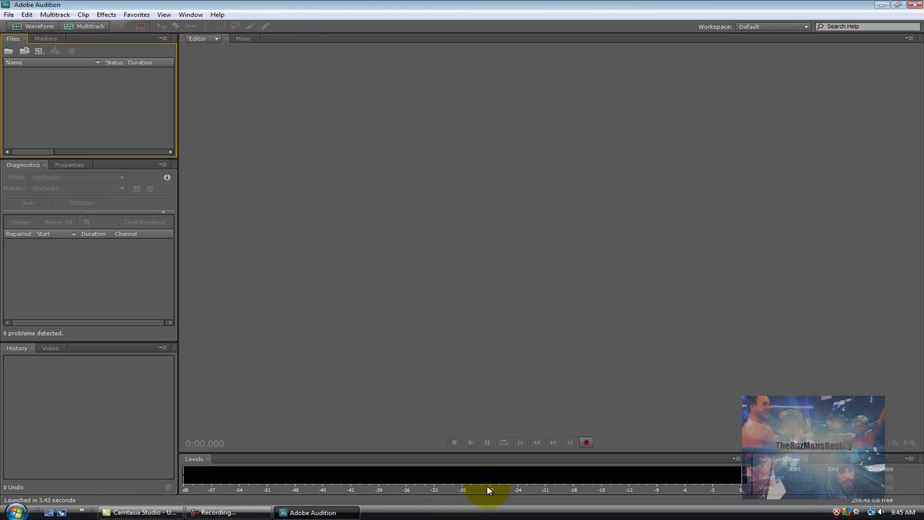
Start a new recording to bring up the Untitled 1 file settings (44100 Hz, Stereo, 32-bit float)
left_click(586, 444)
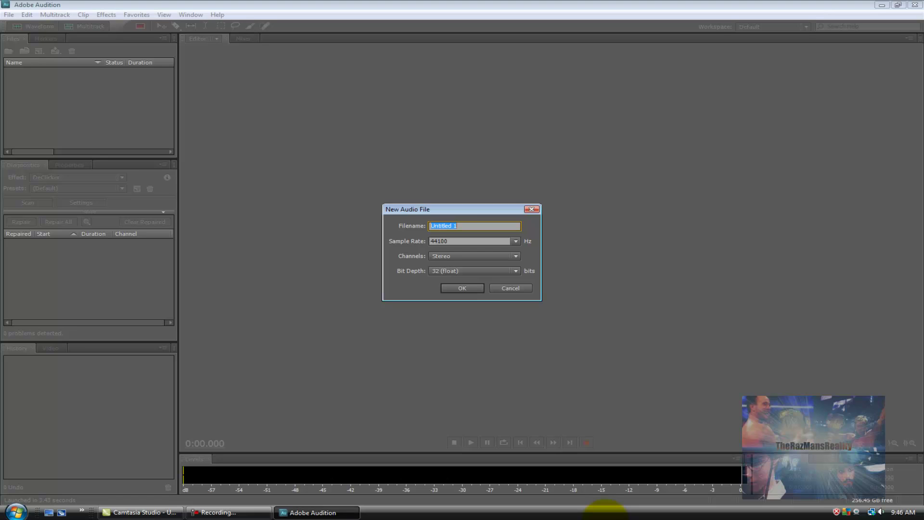
Accept the Untitled 1 settings and record about 30 seconds of stereo voice
left_click(453, 291)
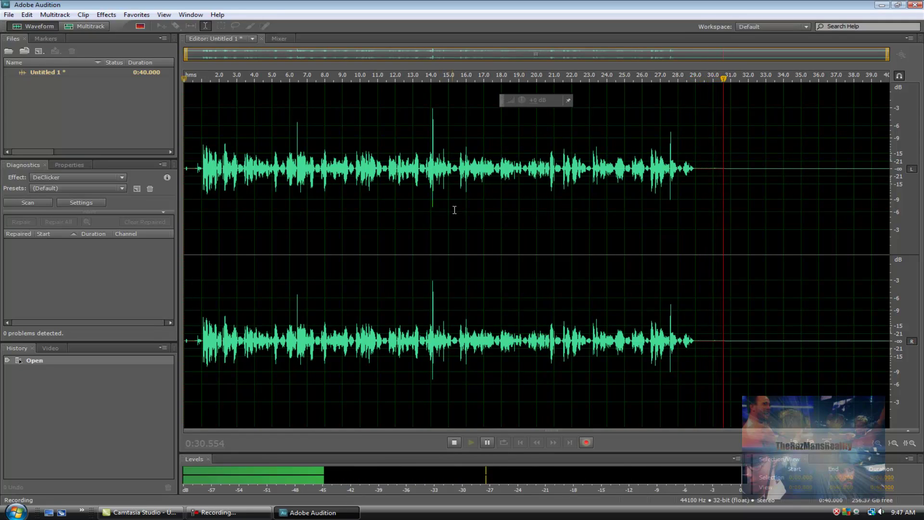
Stop the recording at 0:33.204 and play it back from about 1 second
left_click(457, 440)
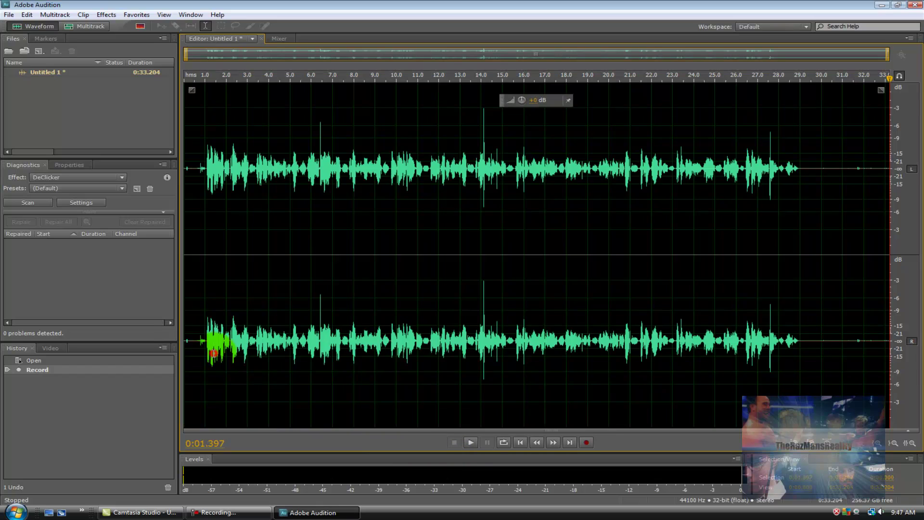
left_click(213, 347)
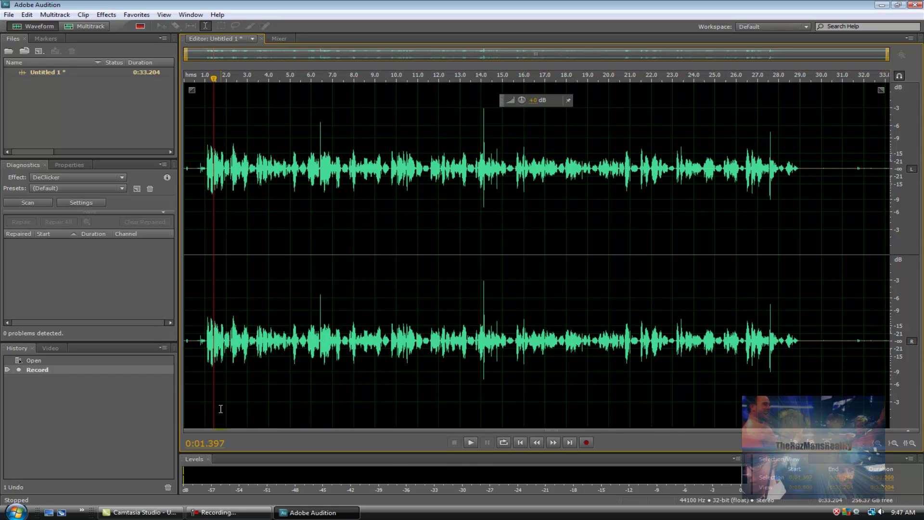
key("Left")
key("Left")
key("Left")
key("Left")
key("Left")
key("Left")
key("Left")
key("Left")
key("Left")
key("Left")
key("Left")
key("Left")
key("Left")
key("Left")
key("Left")
key("Left")
key("Left")
key("Left")
key("Left")
key("Left")
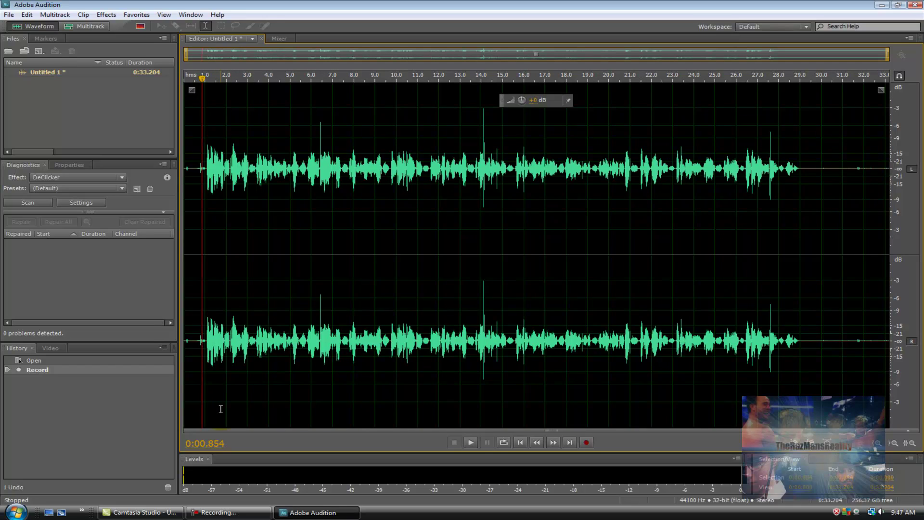
key("Right")
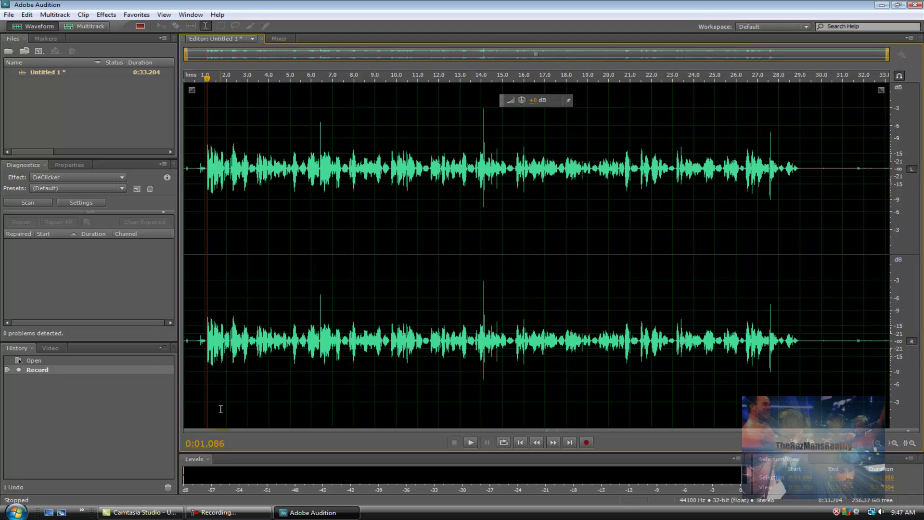
left_click(473, 443)
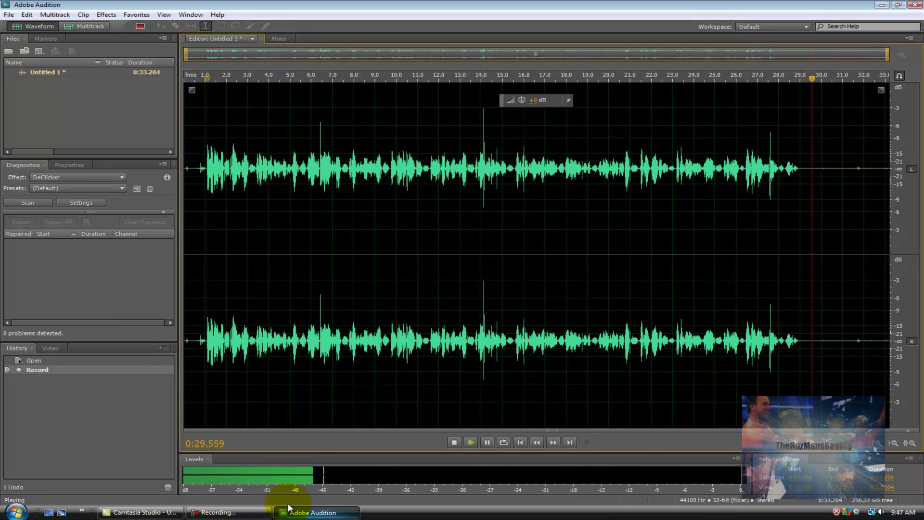
left_click(447, 441)
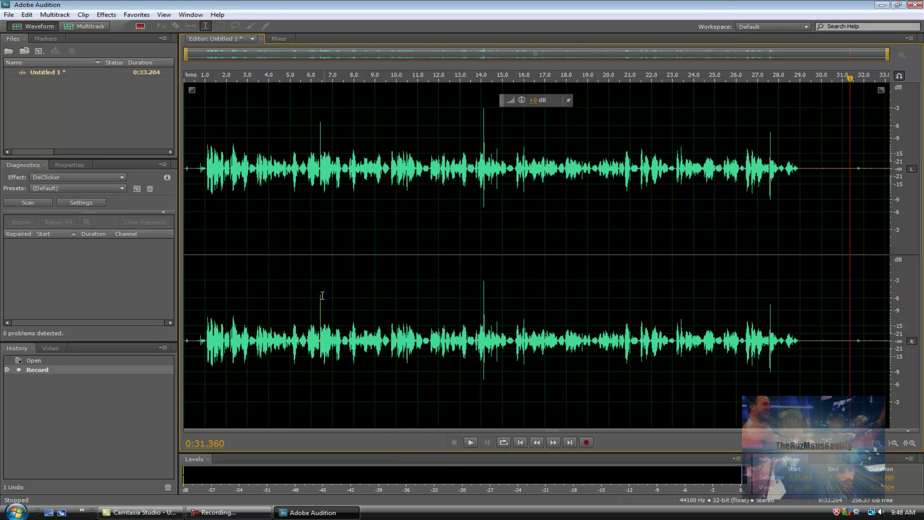
Show the Effects > Amplitude and Compression submenu listing Multiband Compressor
left_click(87, 26)
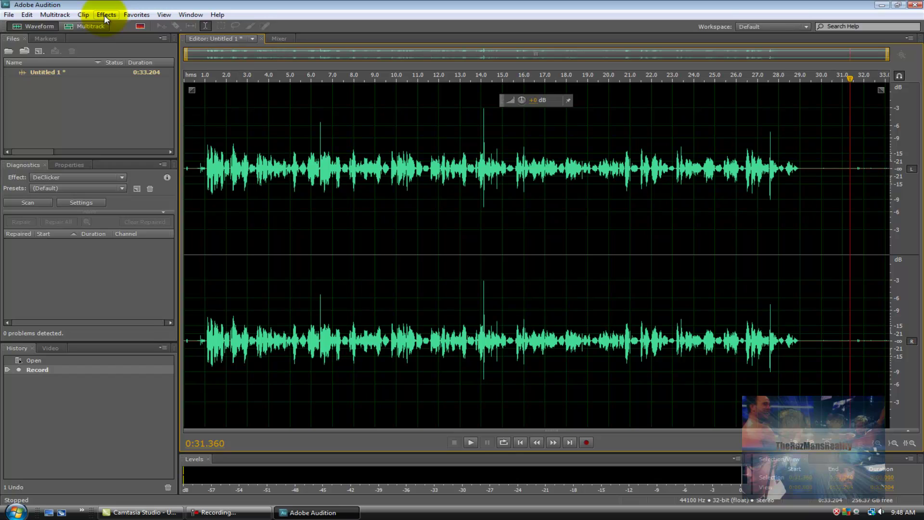
left_click(105, 14)
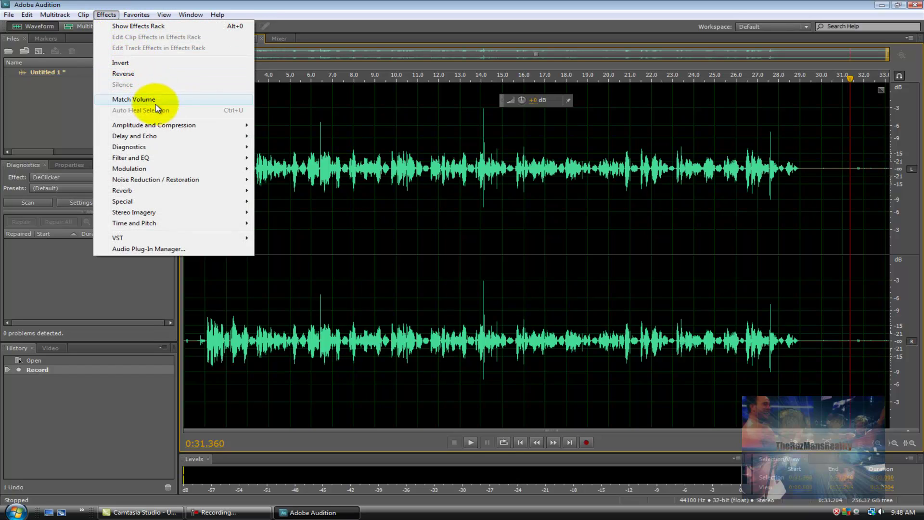
mouse_move(164, 124)
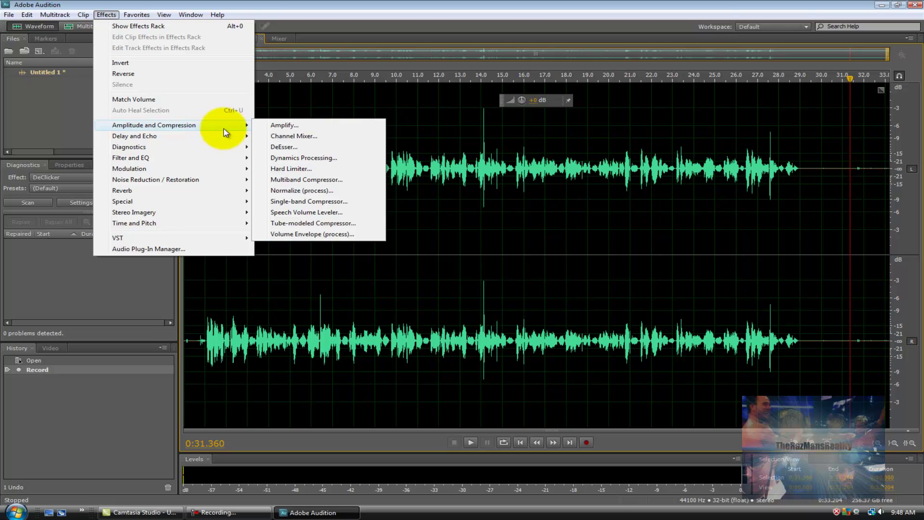
Open the Multiband Compressor effect with the Broadcast preset loaded
left_click(296, 182)
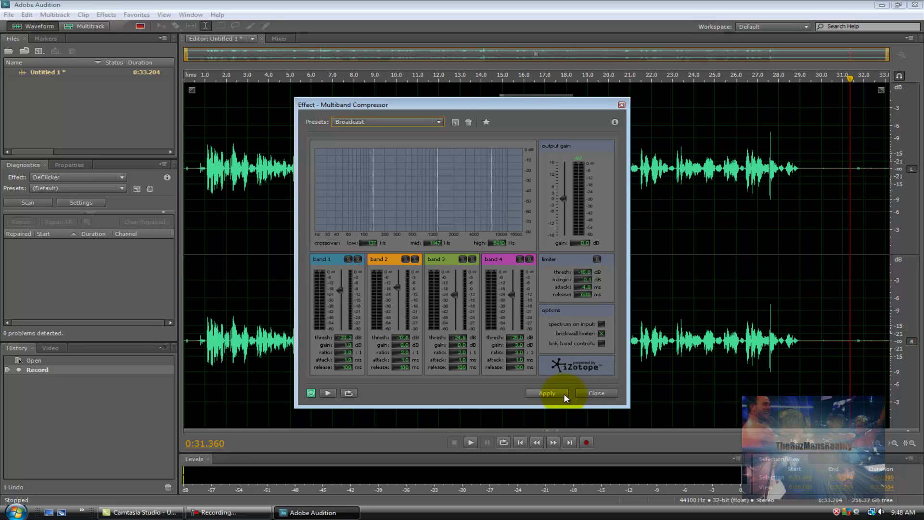
Apply the Broadcast Multiband Compressor, then play the louder take back from 1 second
left_click(546, 393)
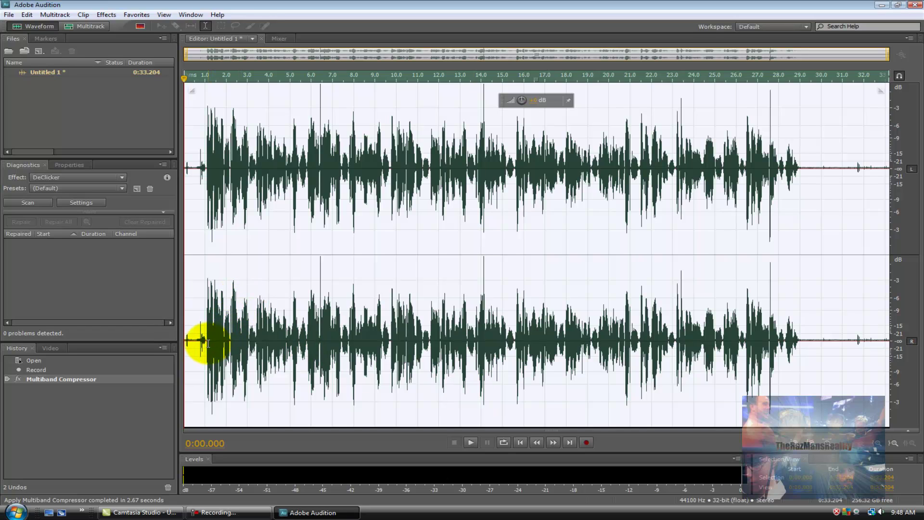
left_click(208, 343)
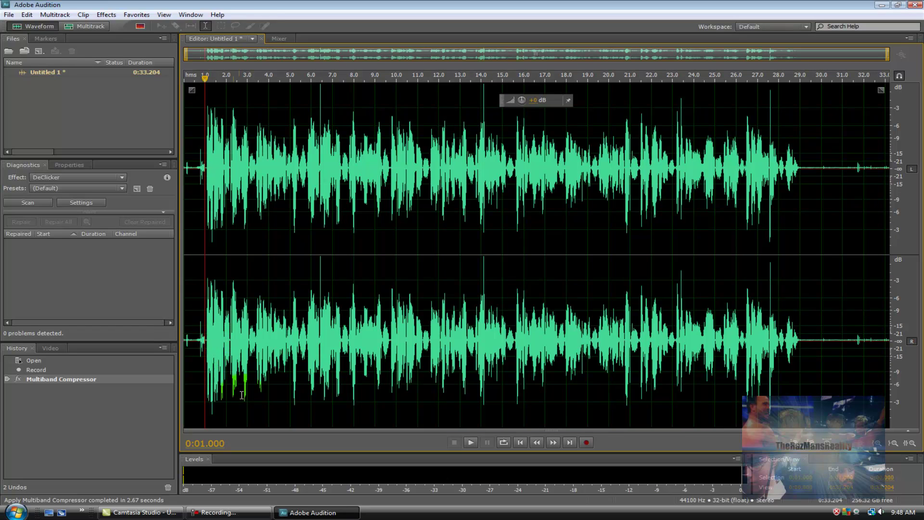
left_click(471, 442)
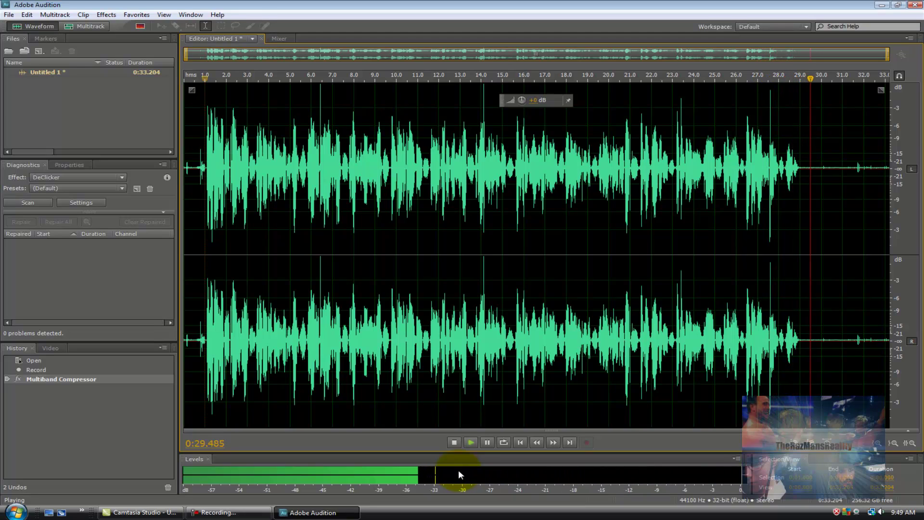
left_click(455, 443)
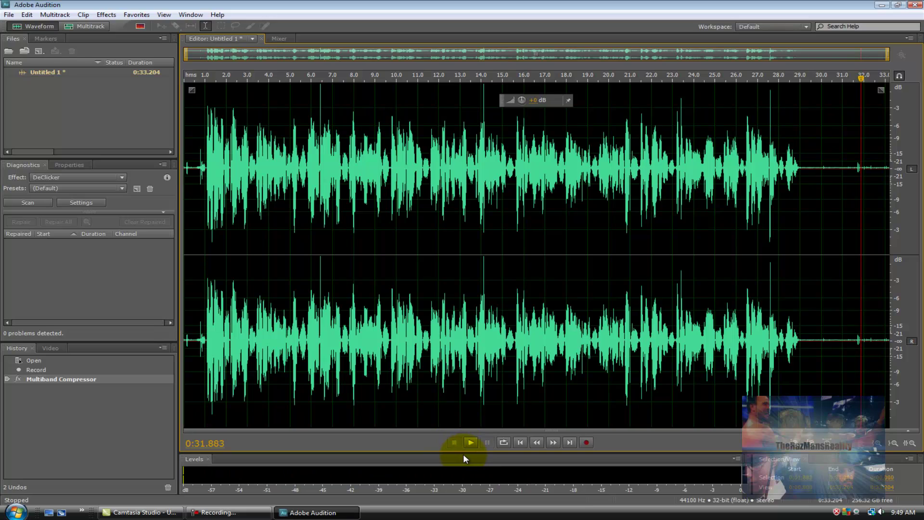